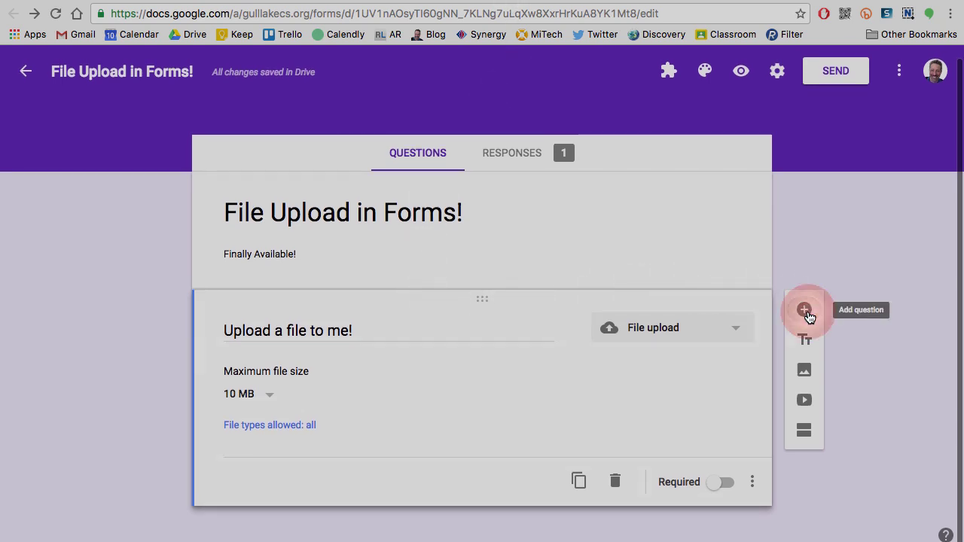
Add a second question below 'Upload a file to me!' and make it a File upload question.
left_click(805, 311)
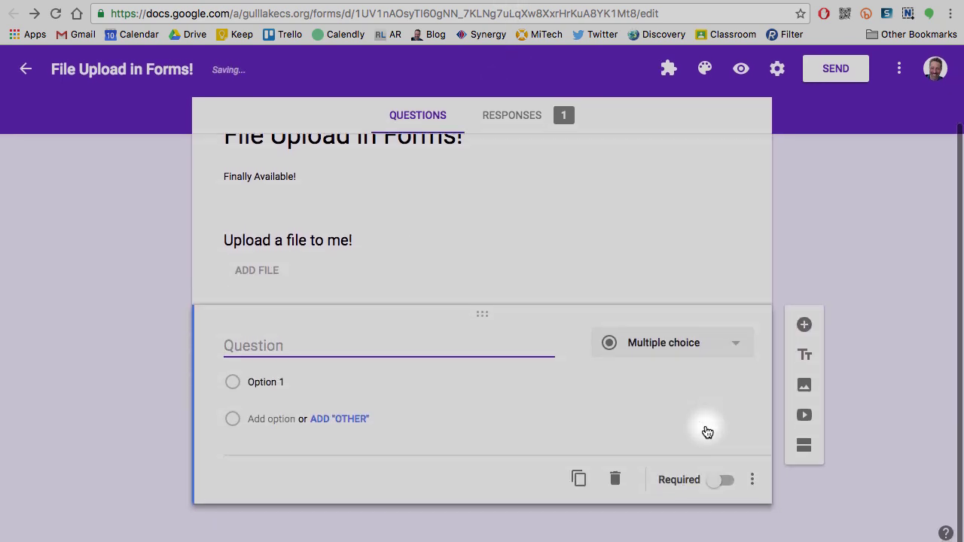
left_click(739, 343)
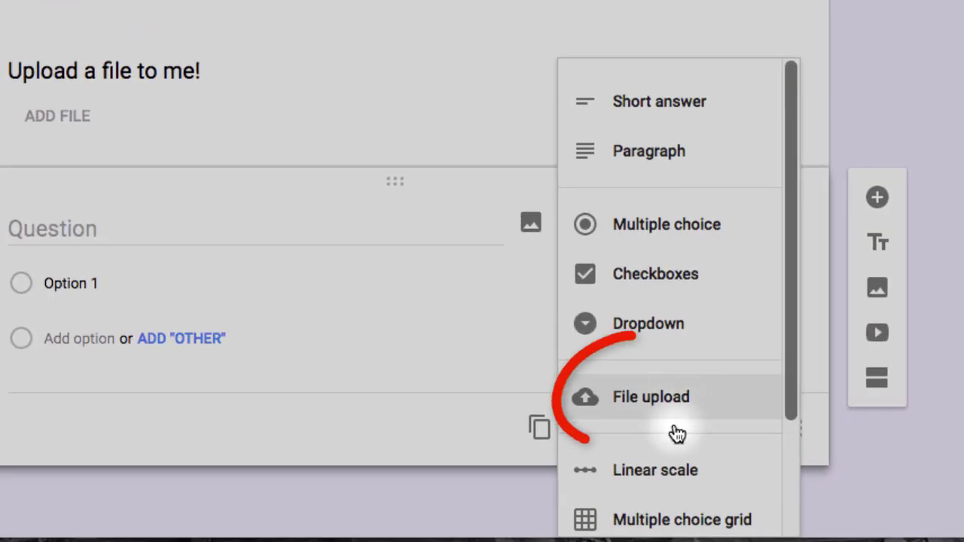
left_click(682, 407)
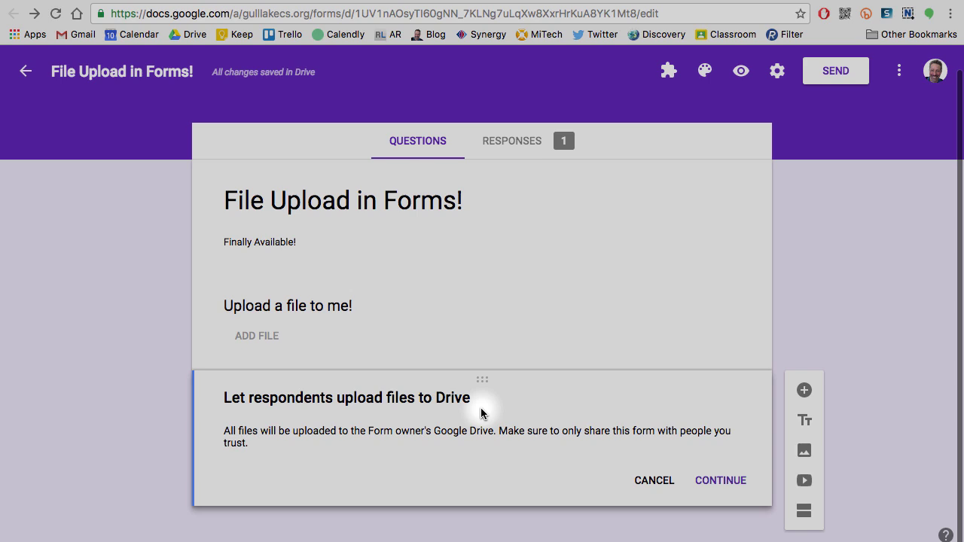
Title the question 'Test Upload', keeping a 10 MB maximum file size and all file types allowed.
left_click(742, 482)
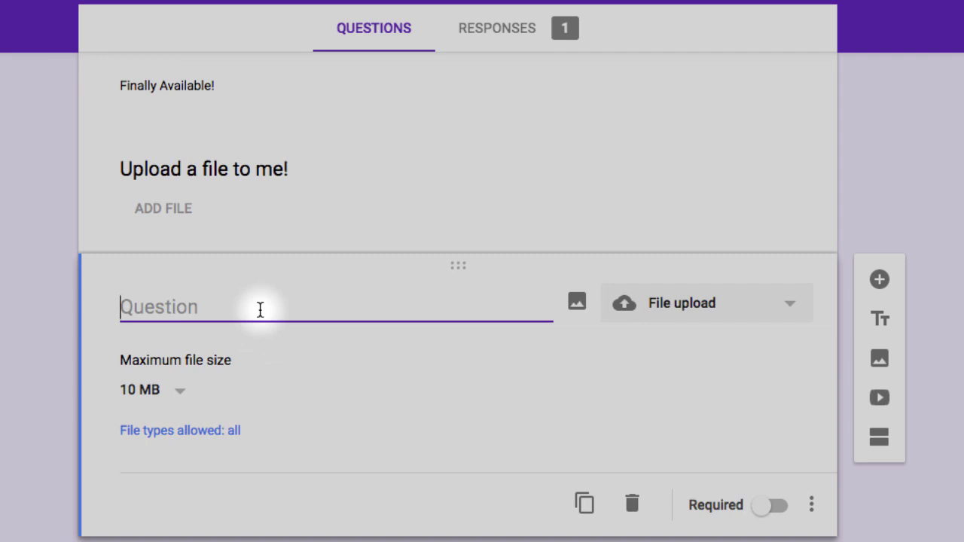
type("Test Up")
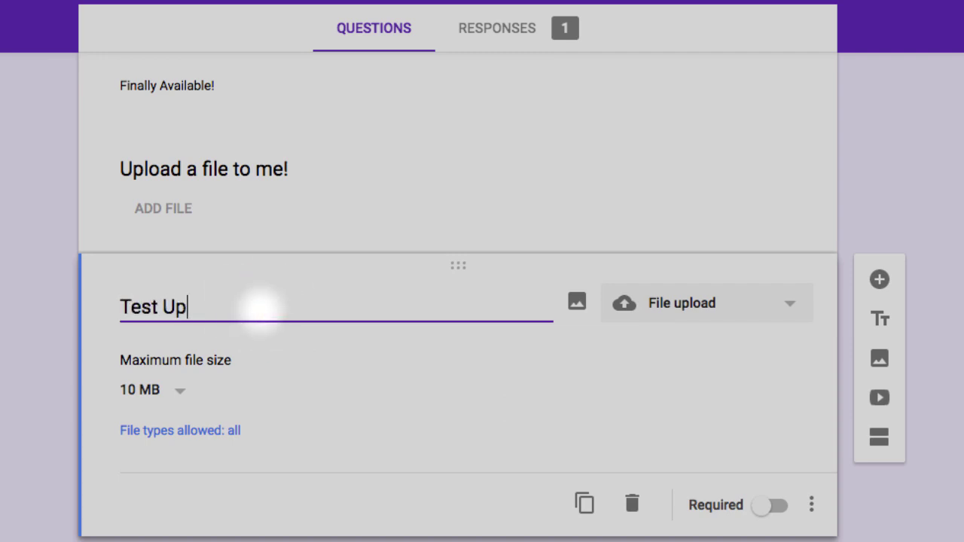
type("load")
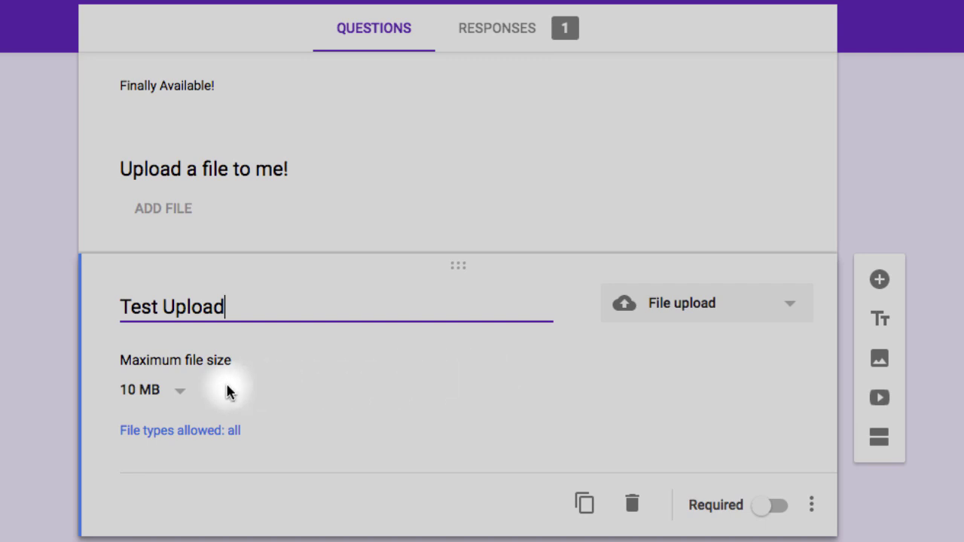
left_click(179, 394)
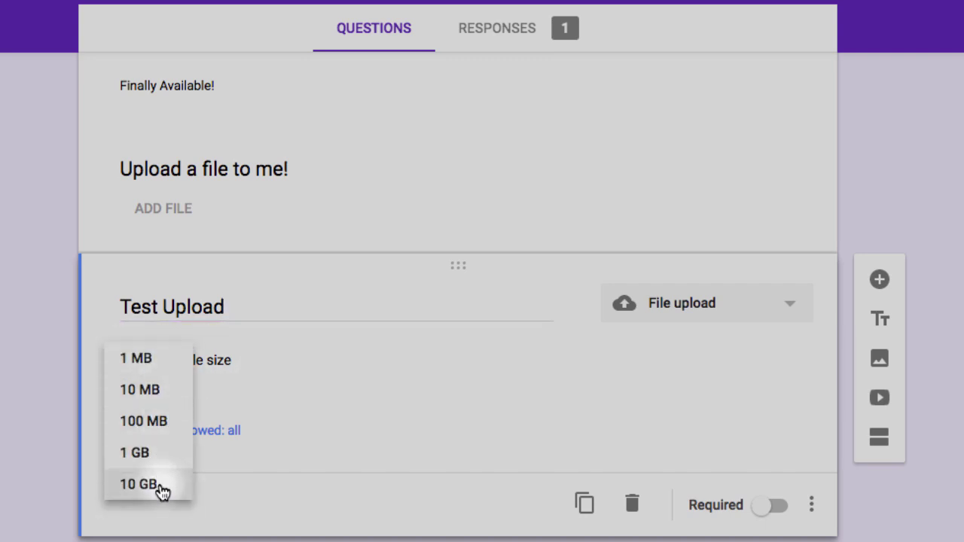
left_click(8, 400)
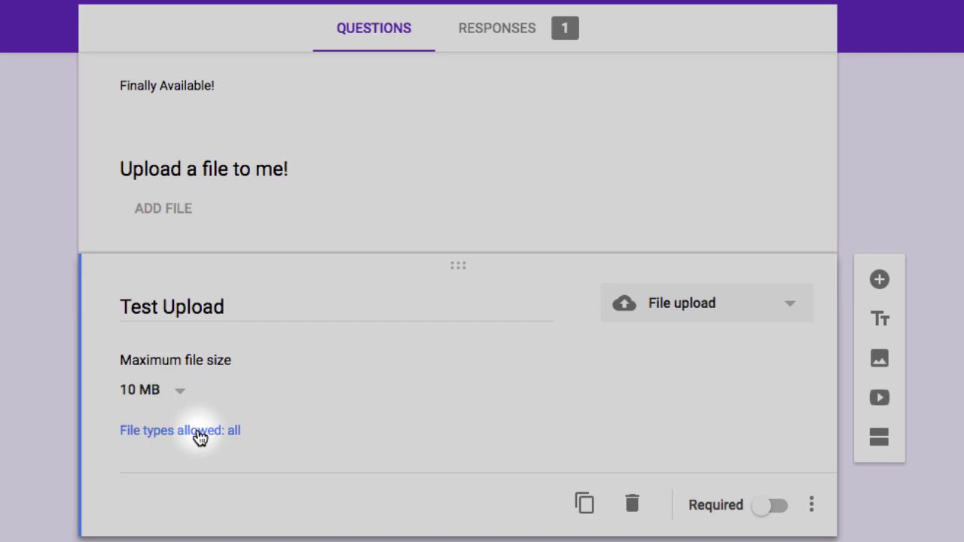
left_click(199, 438)
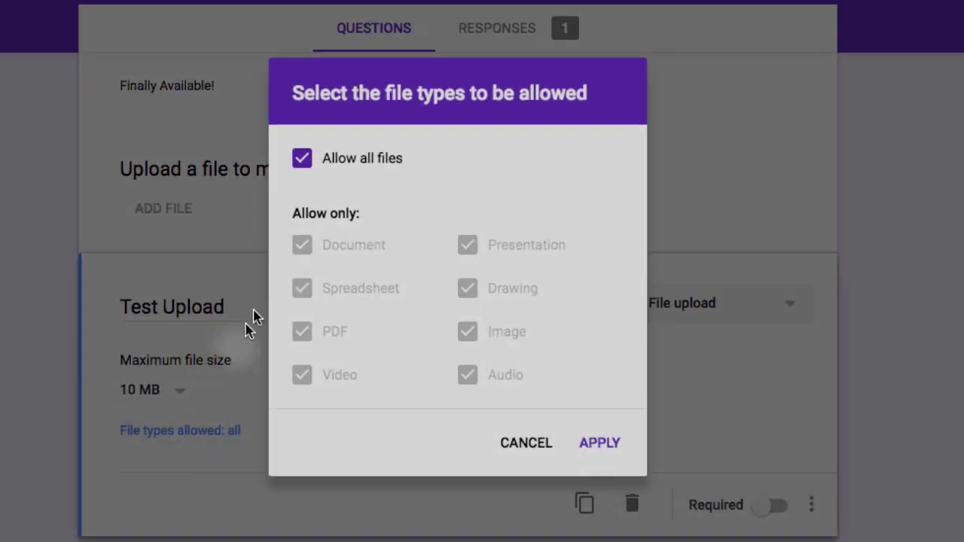
left_click(304, 159)
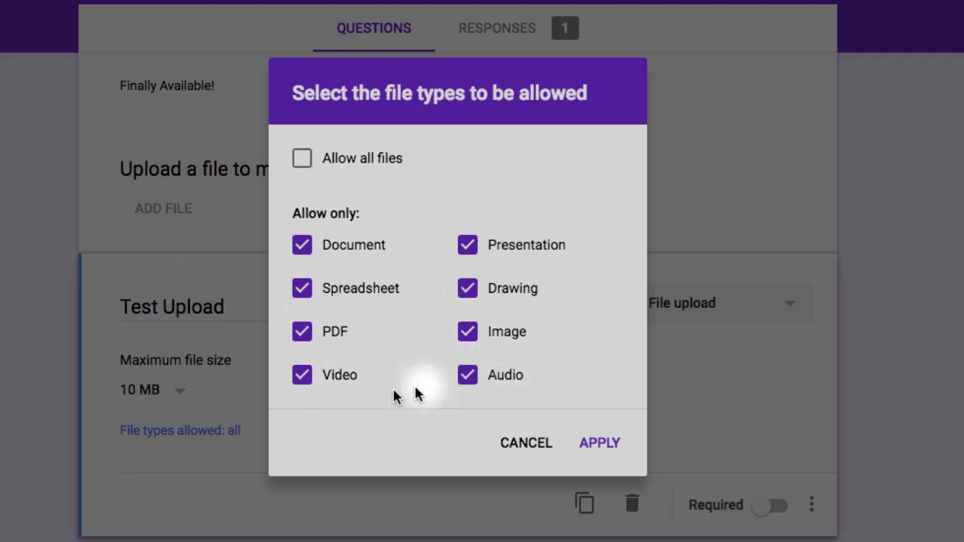
left_click(300, 158)
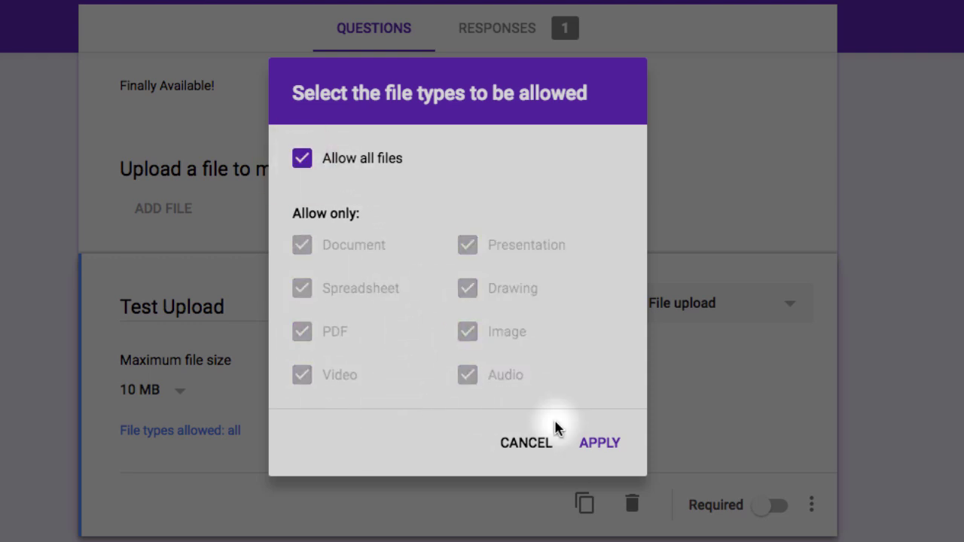
left_click(599, 449)
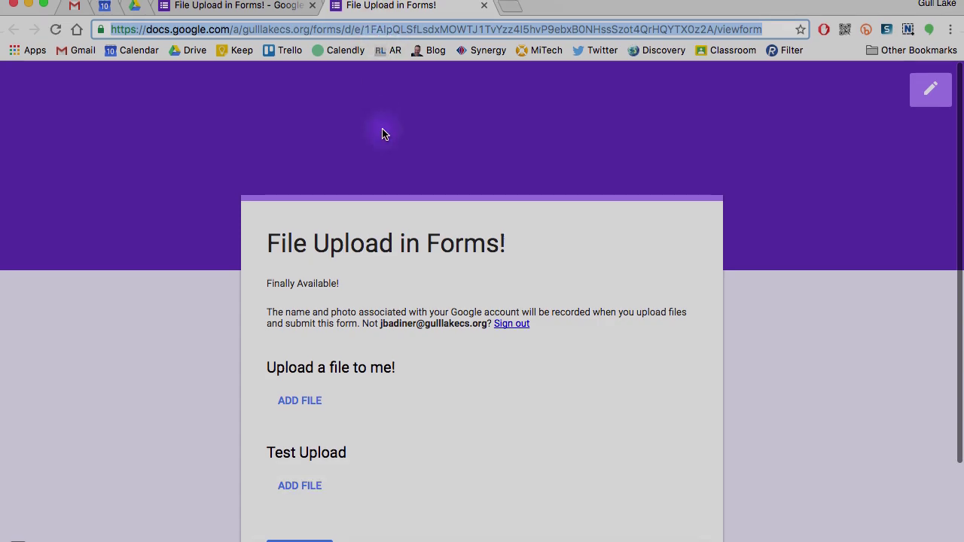
Load the live form's URL in the other Chrome window, signed in as the student account.
key("ctrl+Up")
left_click(594, 238)
left_click(204, 29)
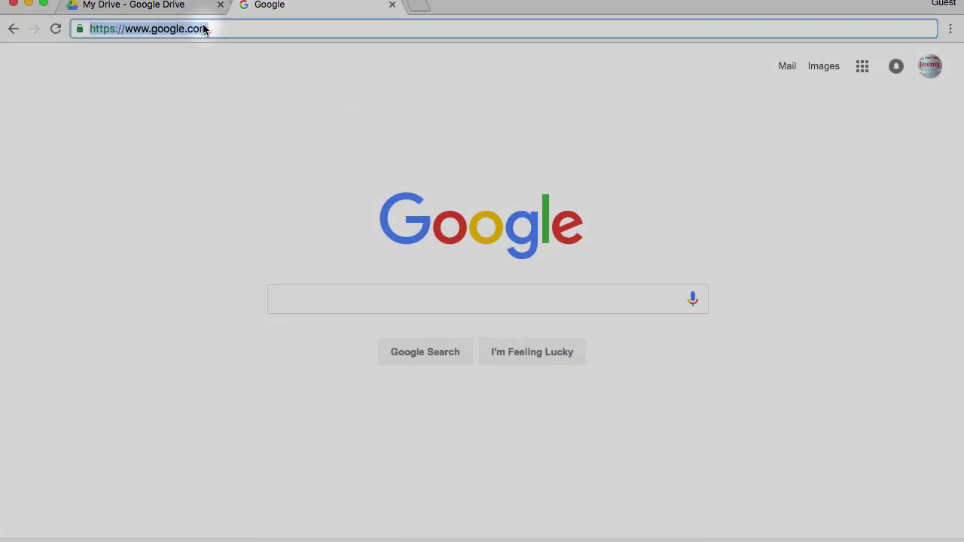
type("https://docs.google.com/a/gulllakecs.org/forms/d/e/1FAIpQLSfLsdxMOWTJ1TvYzz4I5hvP9ebxB0NHssSzot4QrHQYTX0z2A/viewform")
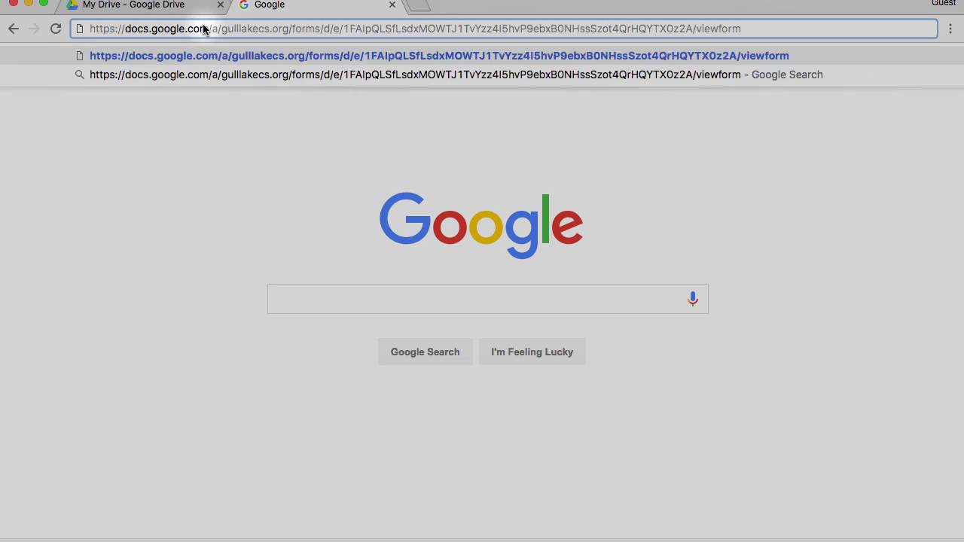
key("Return")
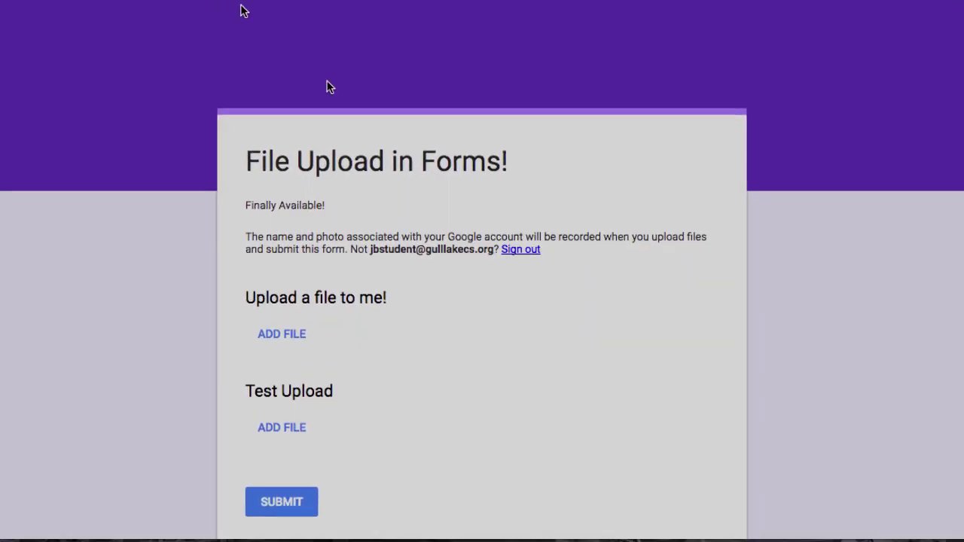
Attach Presenter.png from My Drive to the Test Upload question.
scroll(849, 367, "down", 1)
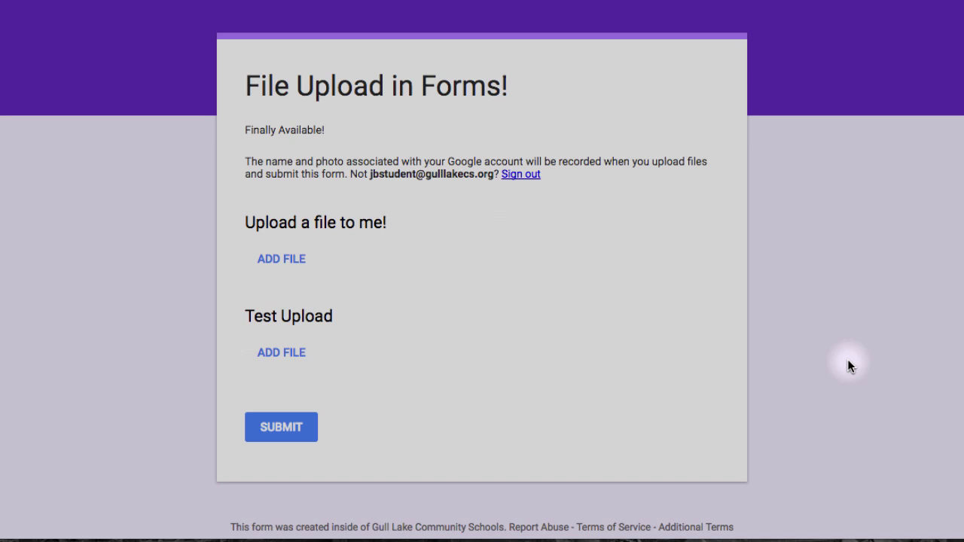
left_click(292, 357)
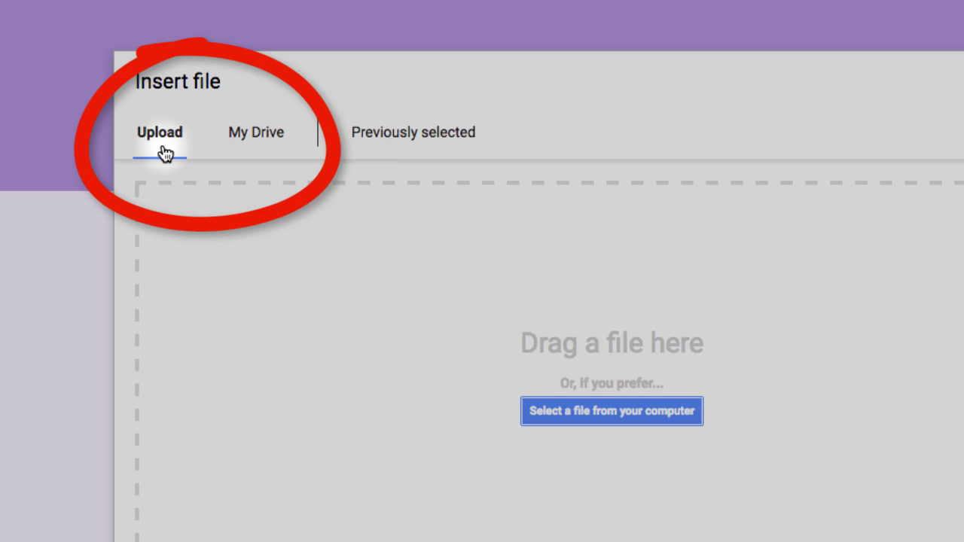
left_click(257, 142)
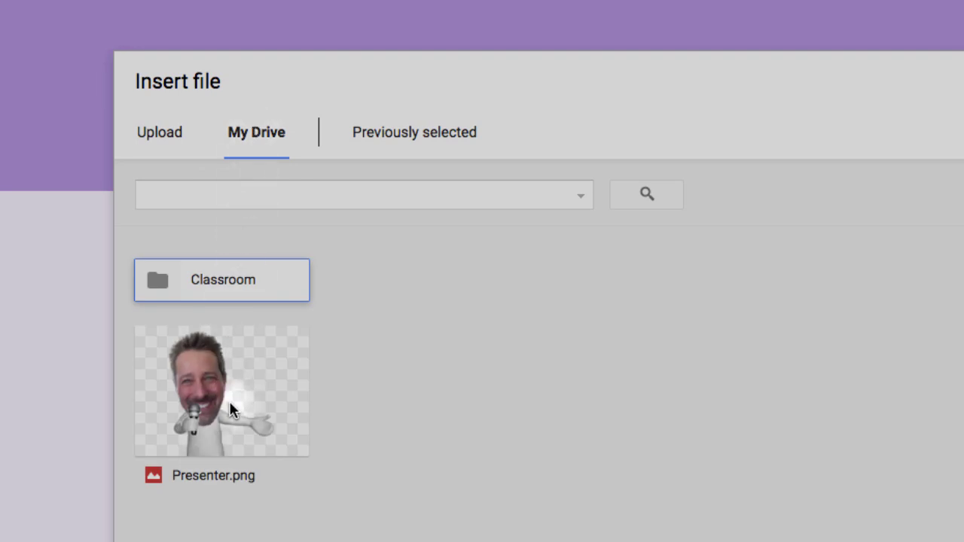
left_click(232, 411)
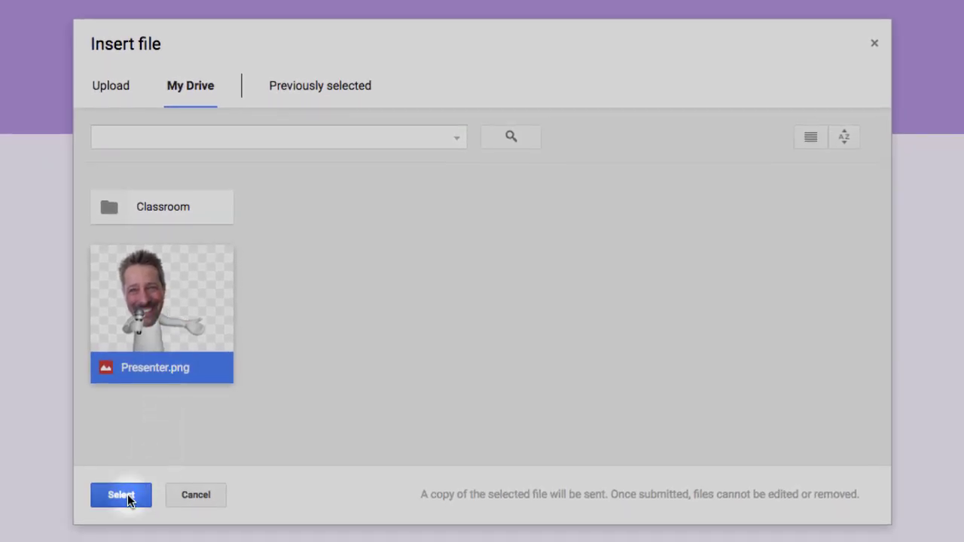
left_click(128, 497)
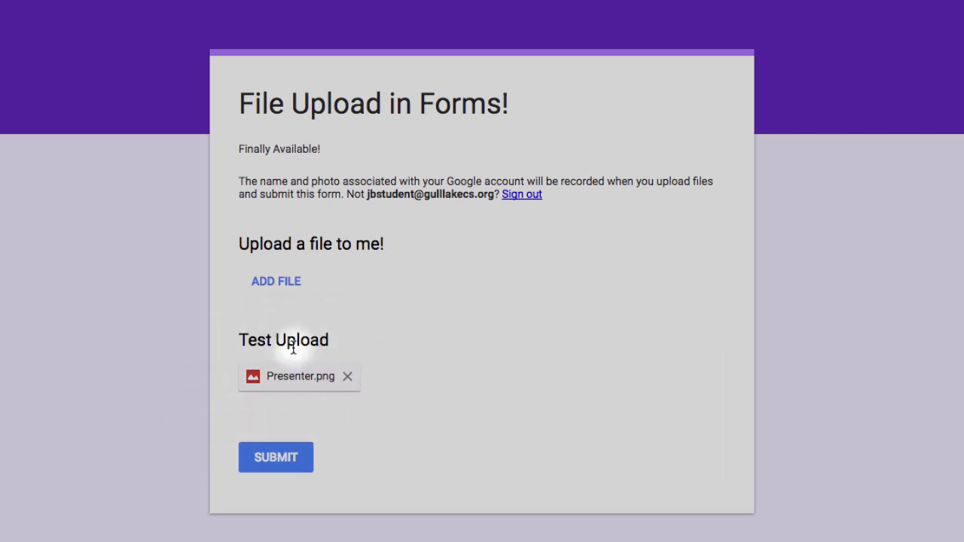
Submit the response and refresh My Drive until the submitted Presenter copies appear.
left_click(269, 467)
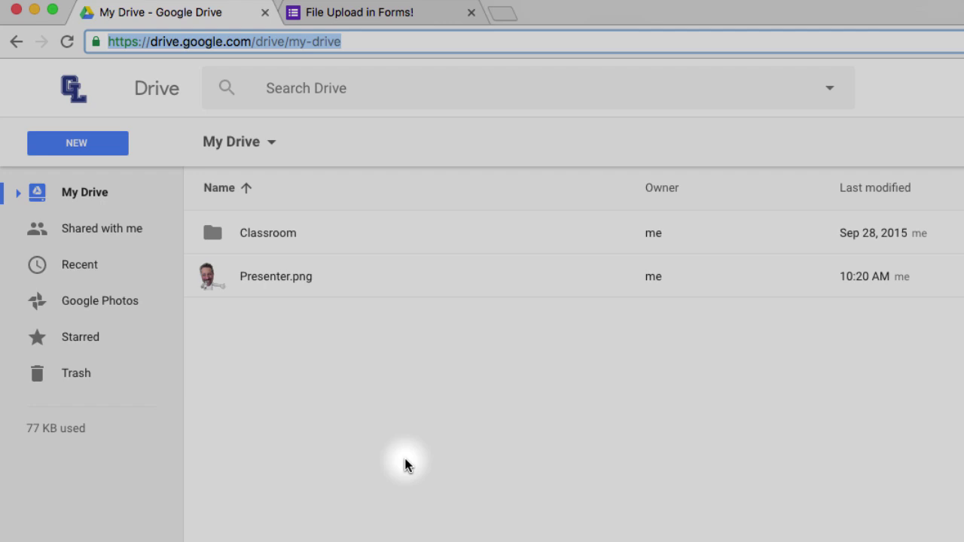
left_click(65, 43)
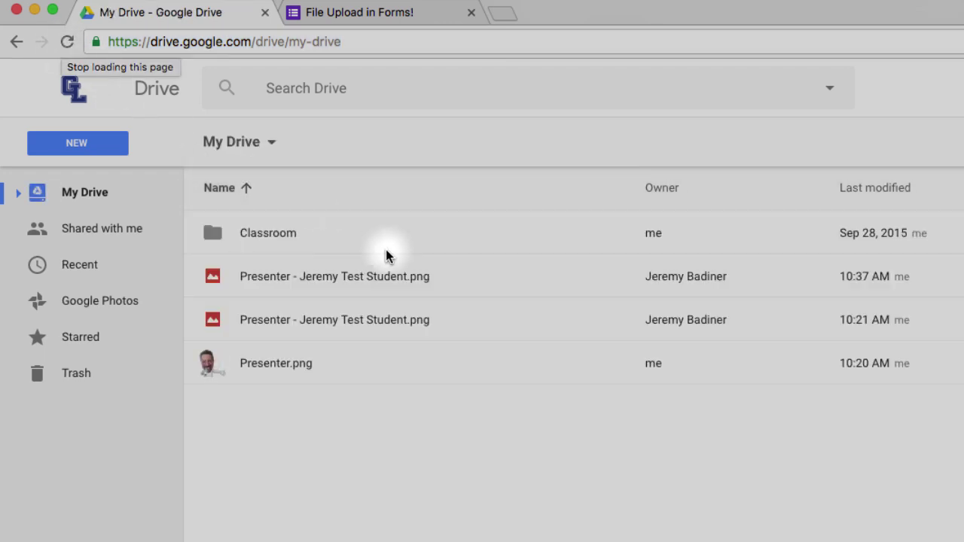
key("super+r")
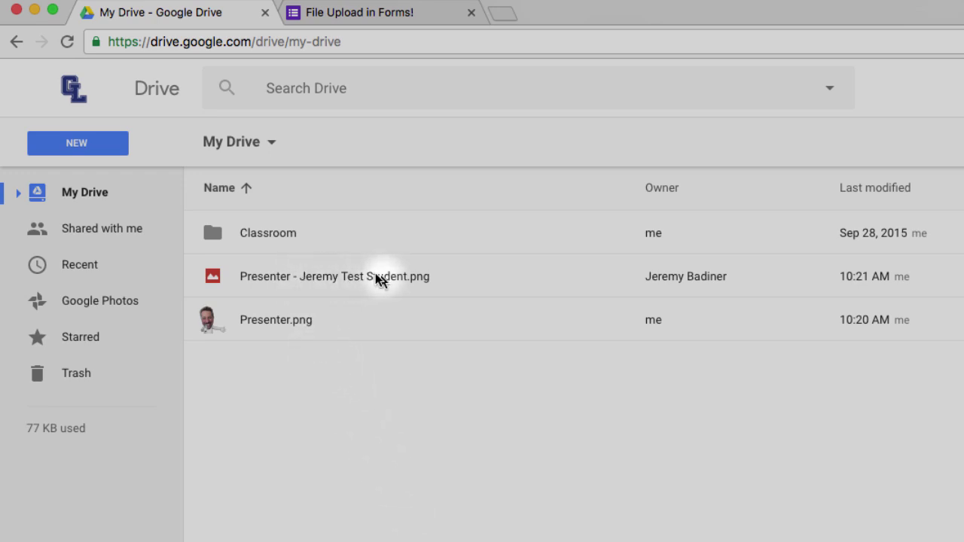
left_click(66, 43)
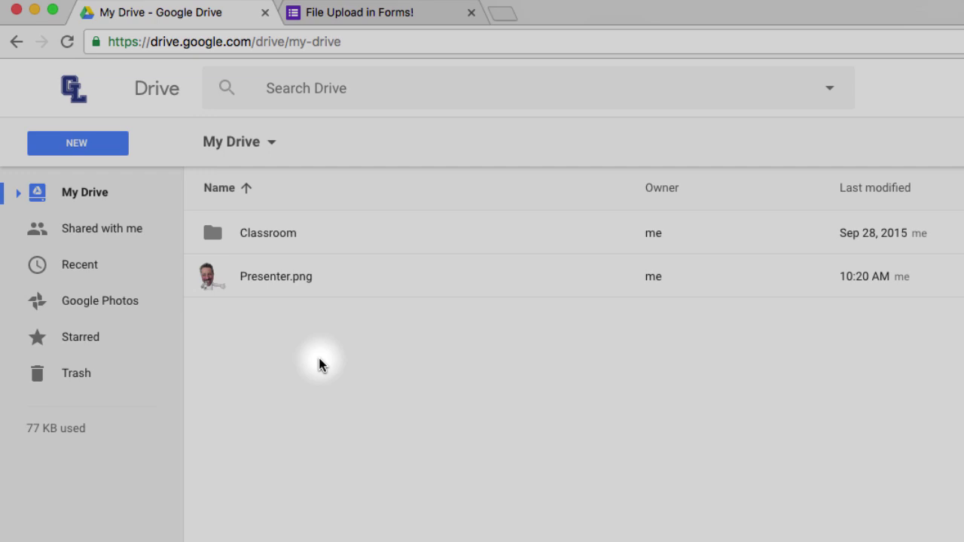
key("ctrl+Up")
Bring the form editor forward and review its responses summary showing 2 responses.
left_click(646, 308)
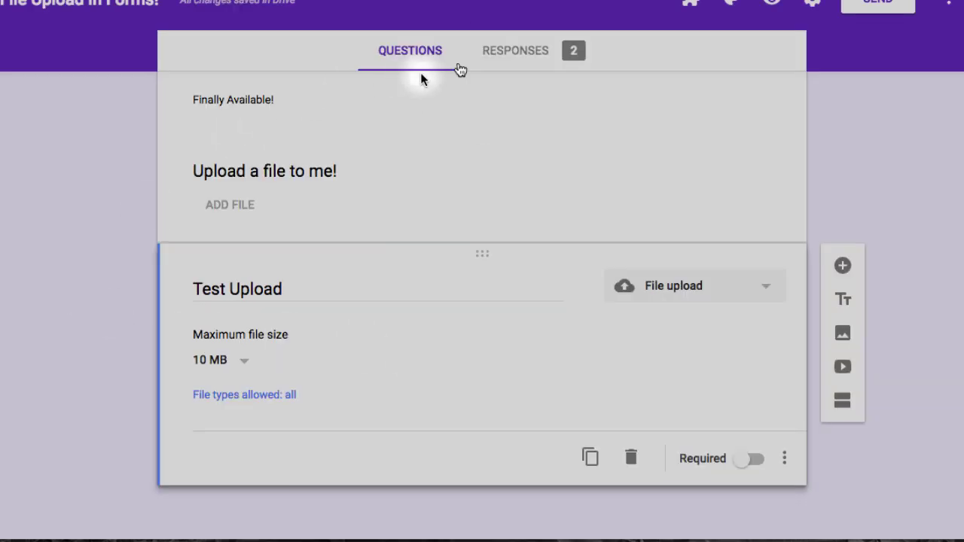
left_click(523, 57)
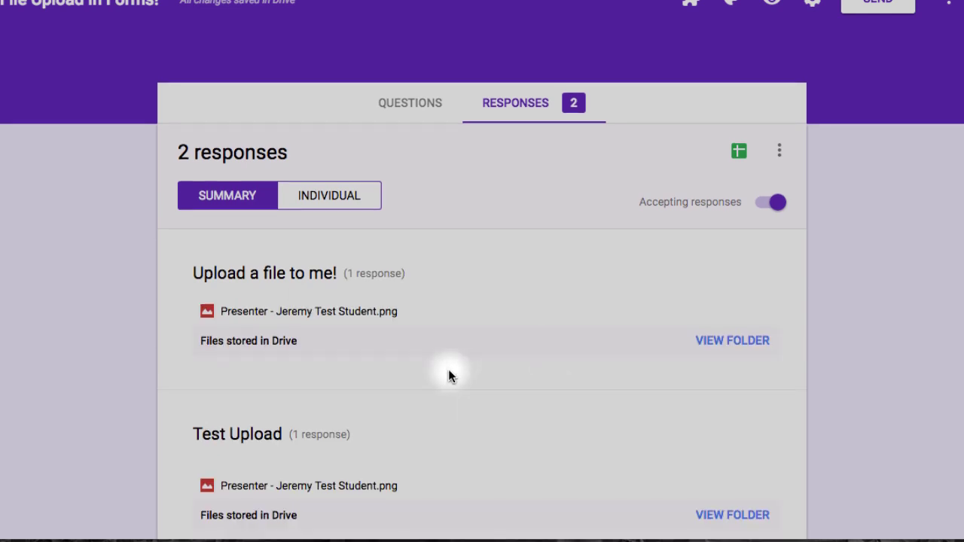
scroll(447, 372, "down", 2)
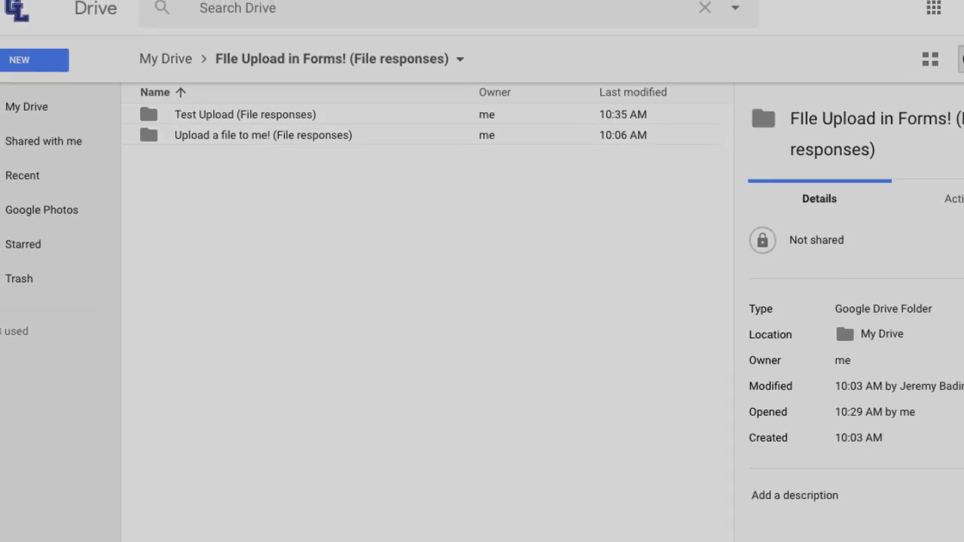
From My Drive, open 'FIle Upload in Forms! (File responses)', then its 'Test Upload (File responses)' folder.
left_click(283, 194)
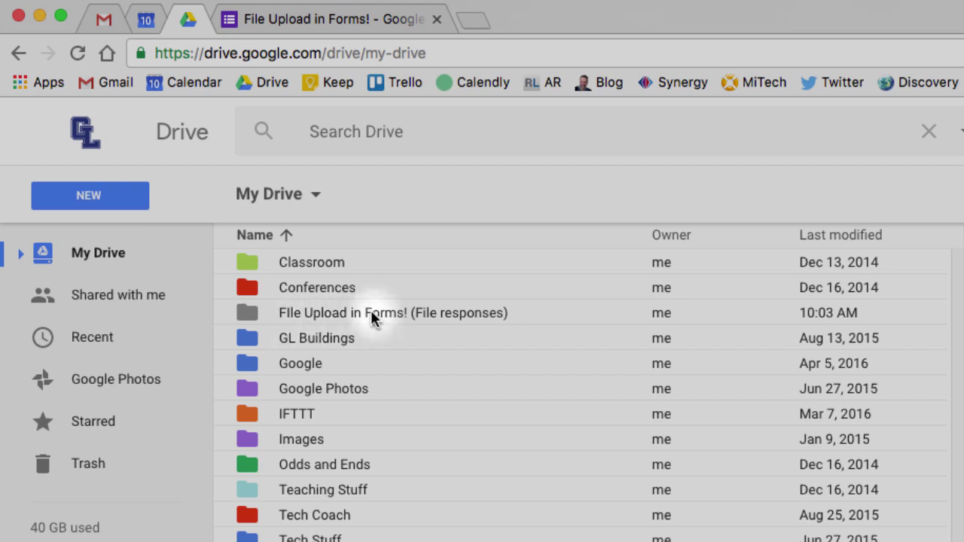
double_click(367, 313)
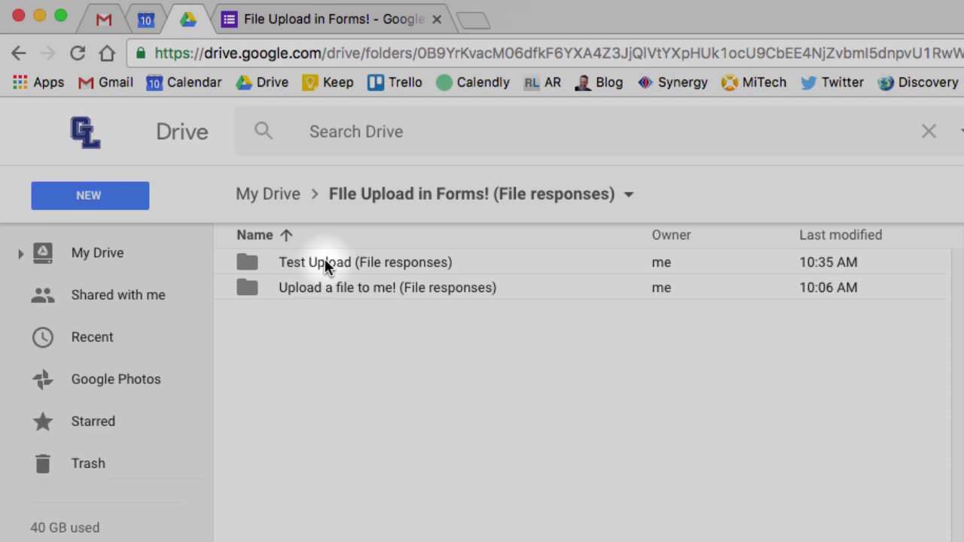
double_click(325, 262)
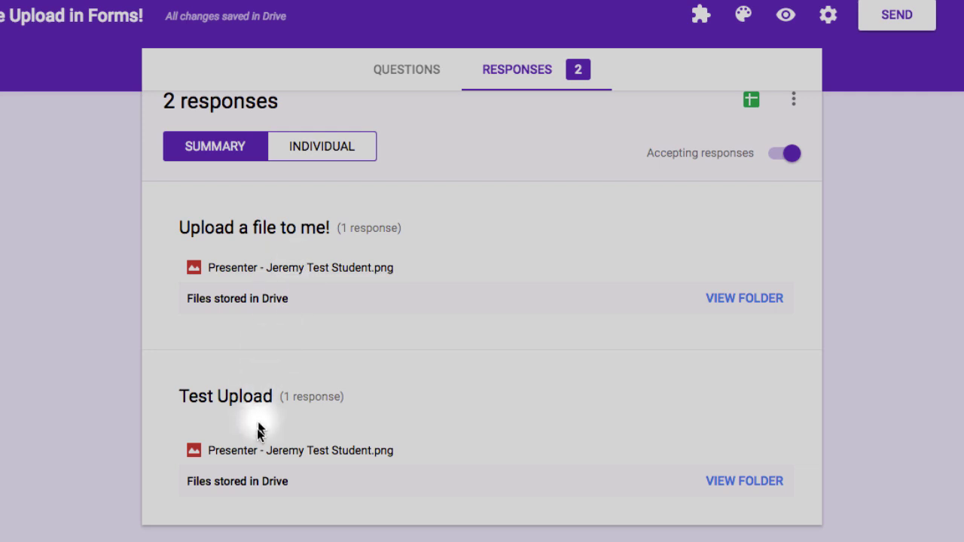
Scroll back up to the top of the form's responses summary.
scroll(710, 93, "up", 2)
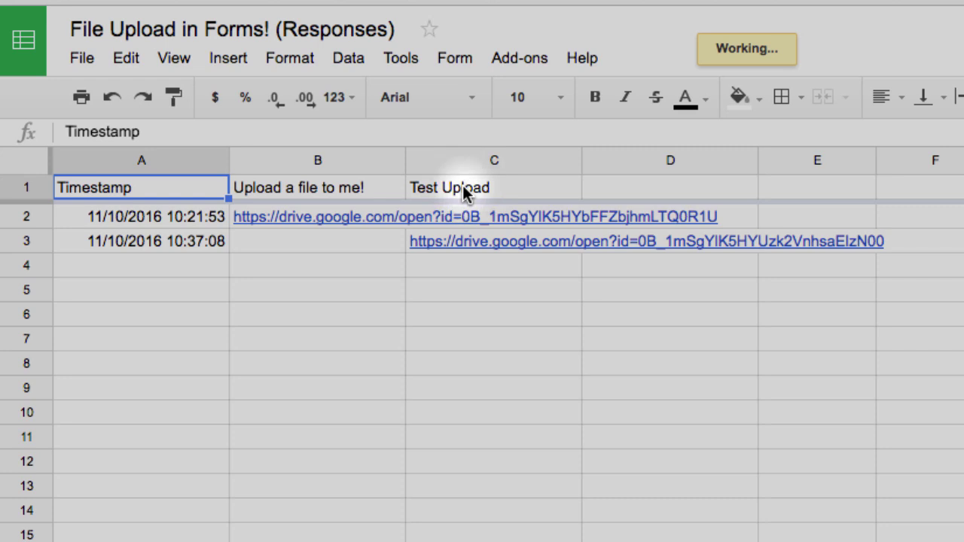
Preview the submitted Presenter image from cell C3's link, close it, and return to the form's questions.
left_click(473, 248)
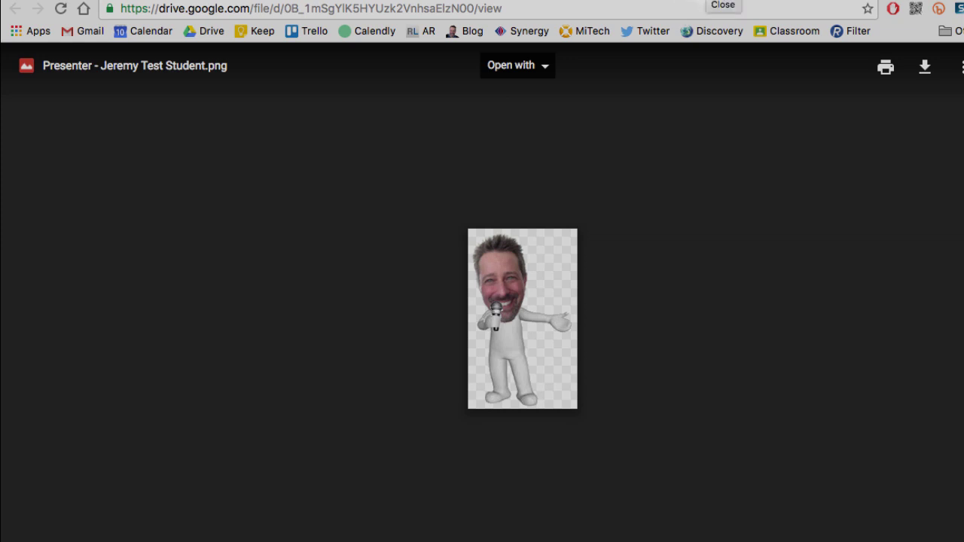
left_click(274, 3)
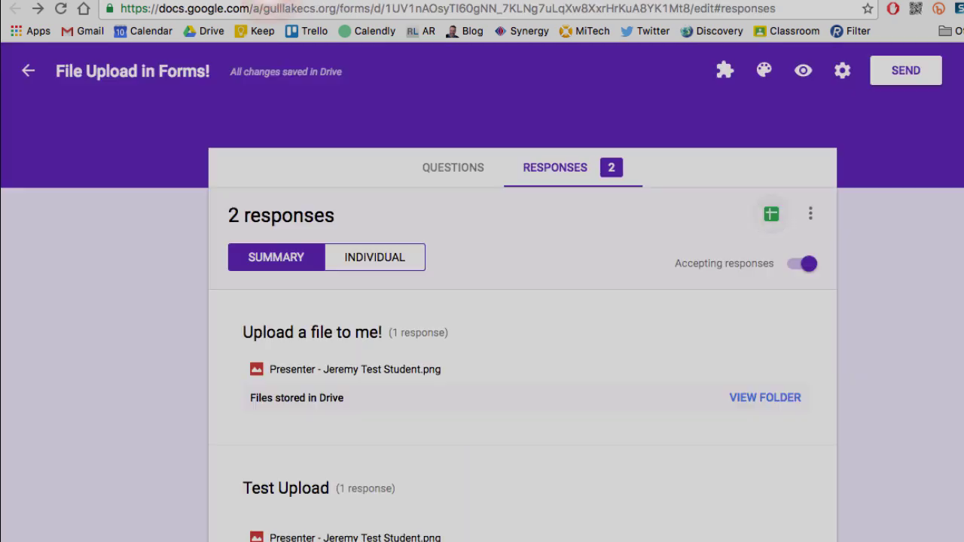
left_click(475, 181)
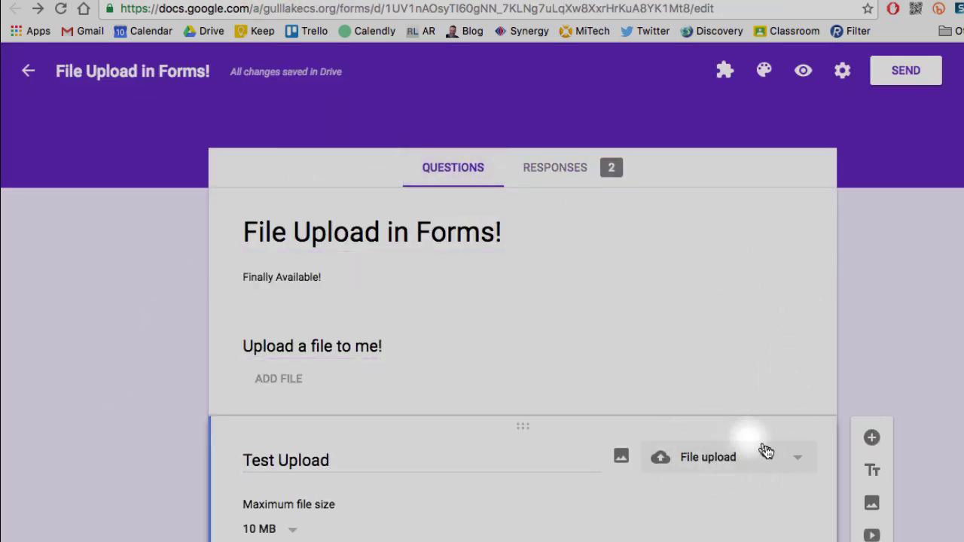